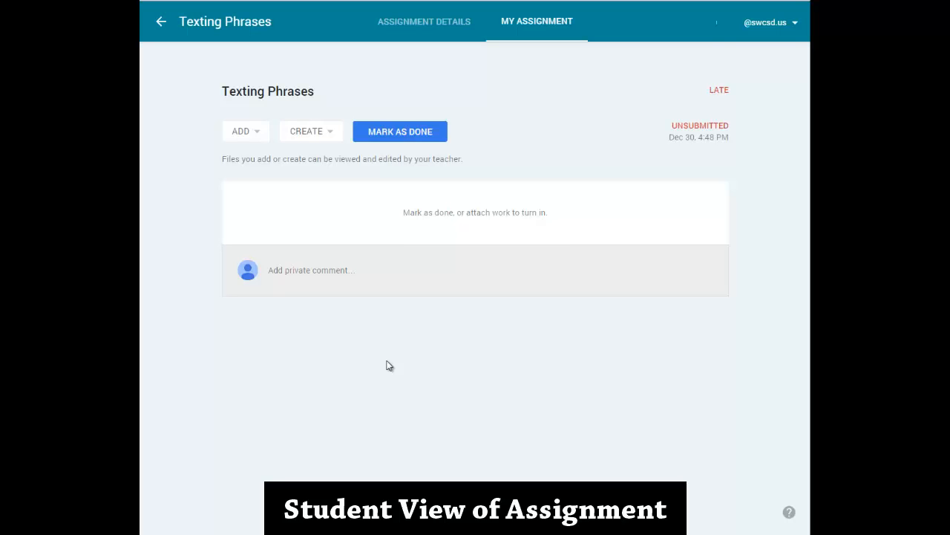
Examine the student's choices for adding work and creating a document in the Texting Phrases assignment.
left_click(256, 139)
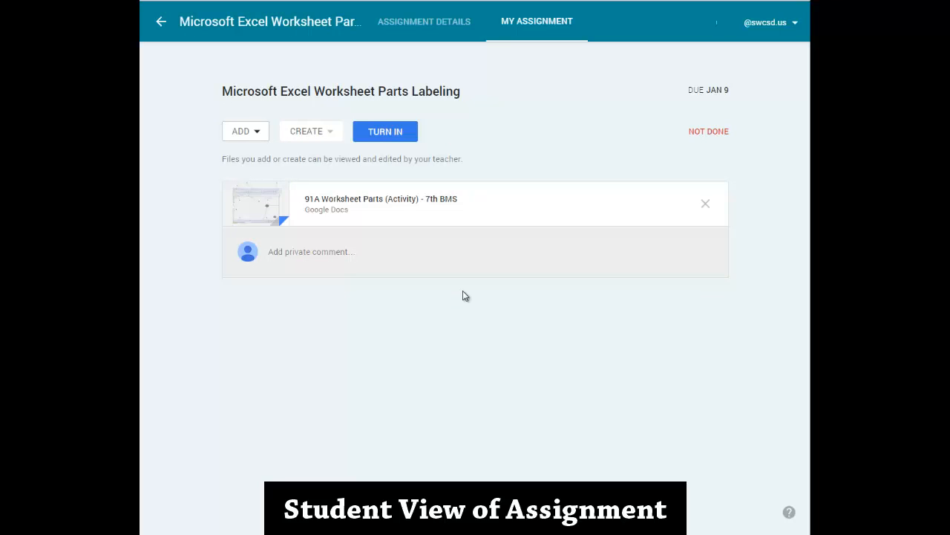
left_click(377, 199)
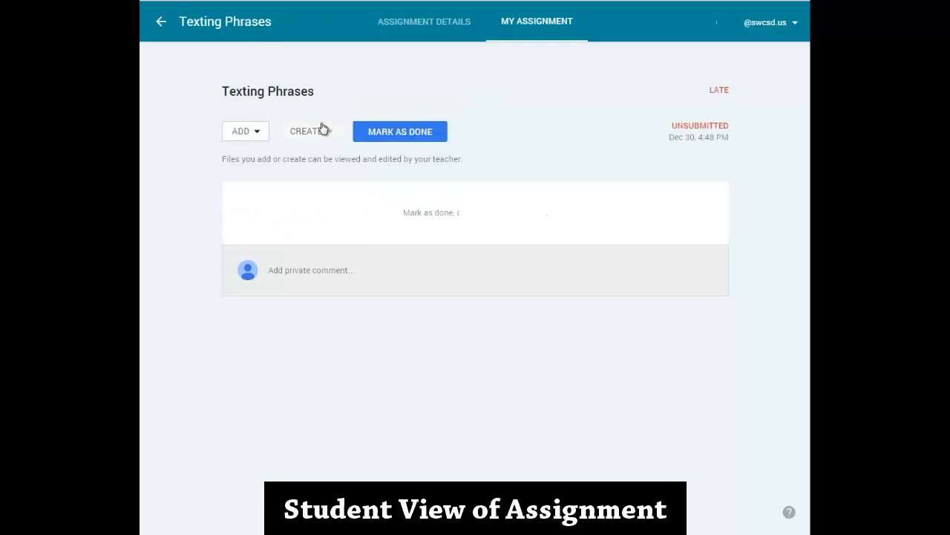
left_click(324, 131)
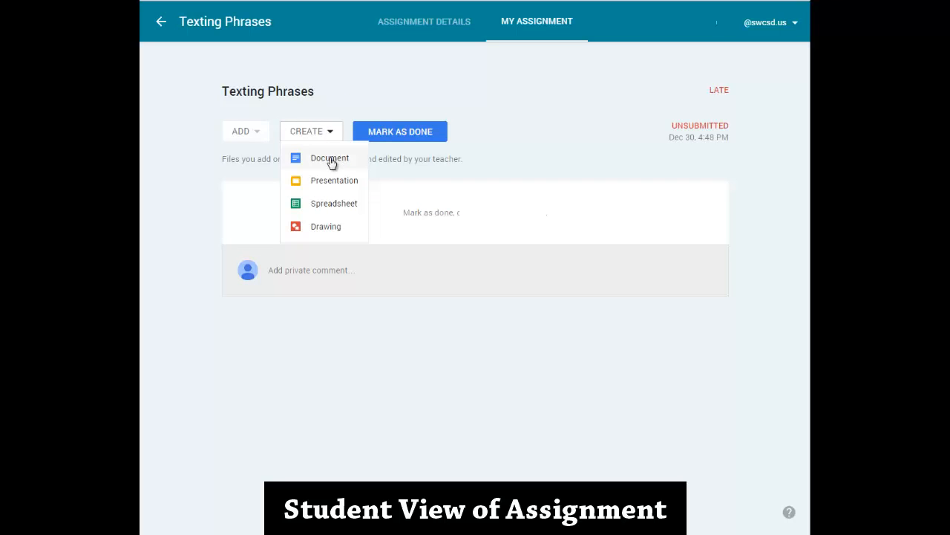
left_click(330, 158)
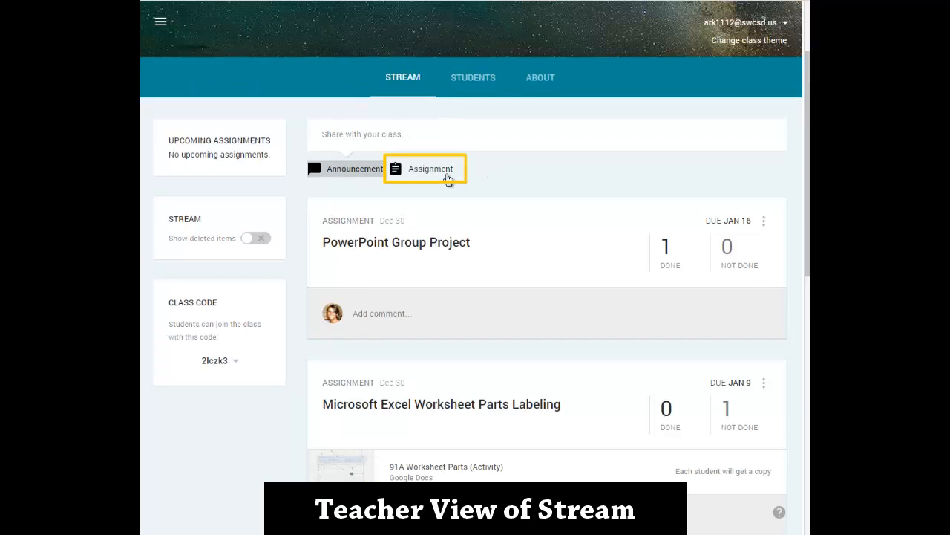
Start a new class assignment titled "Hardware / Software Worksheet", leaving its description empty.
left_click(447, 170)
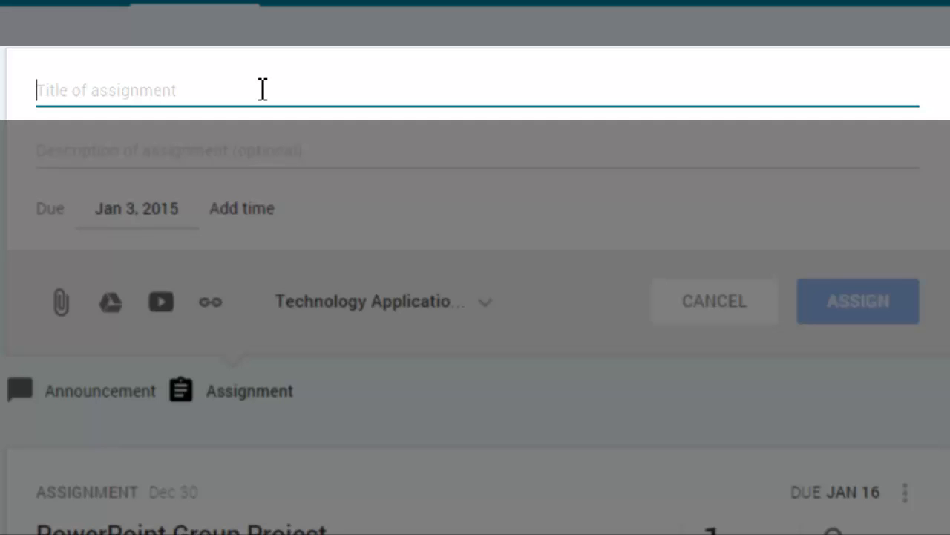
type("Hardware ")
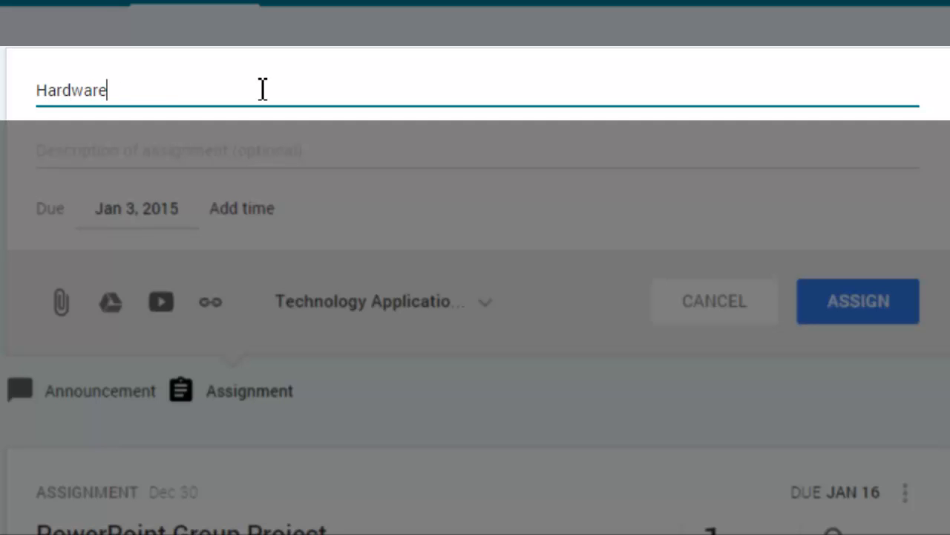
type("/ Software Workshe")
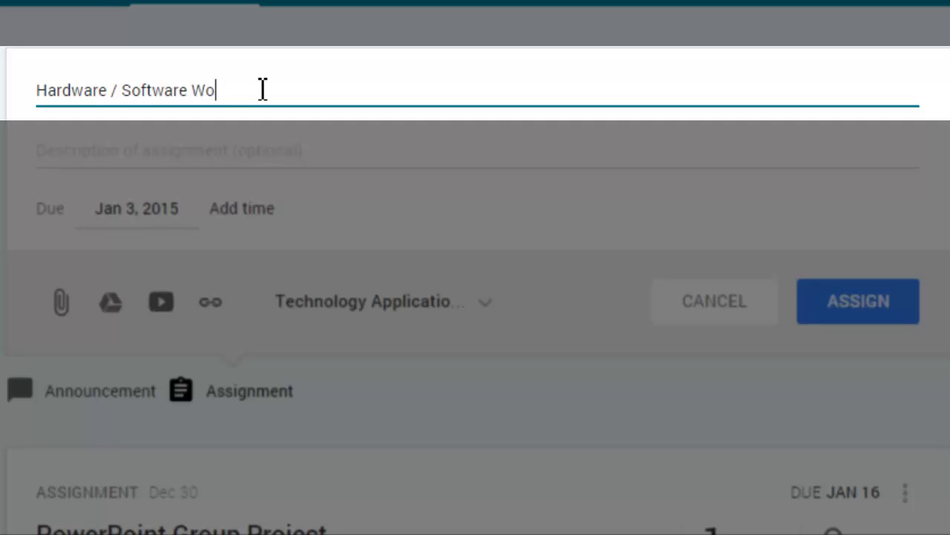
type("et")
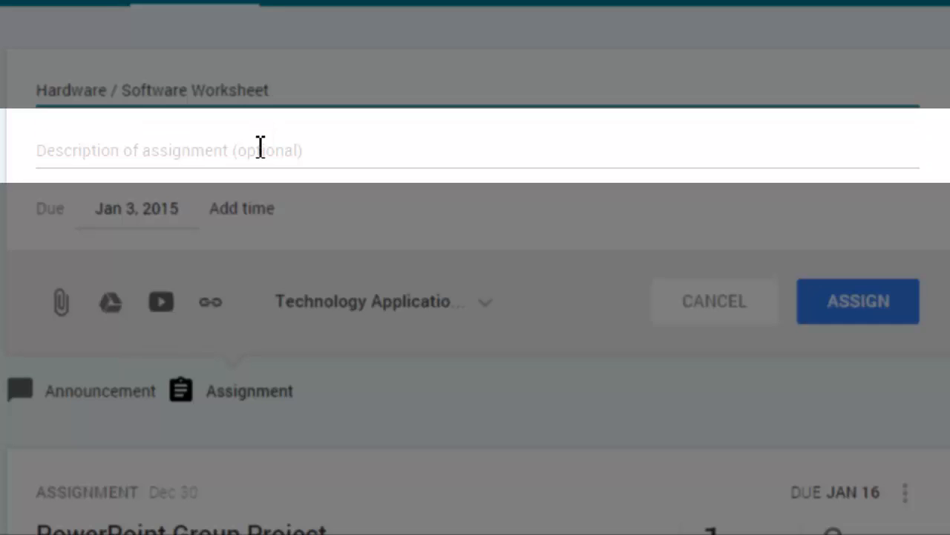
left_click(260, 147)
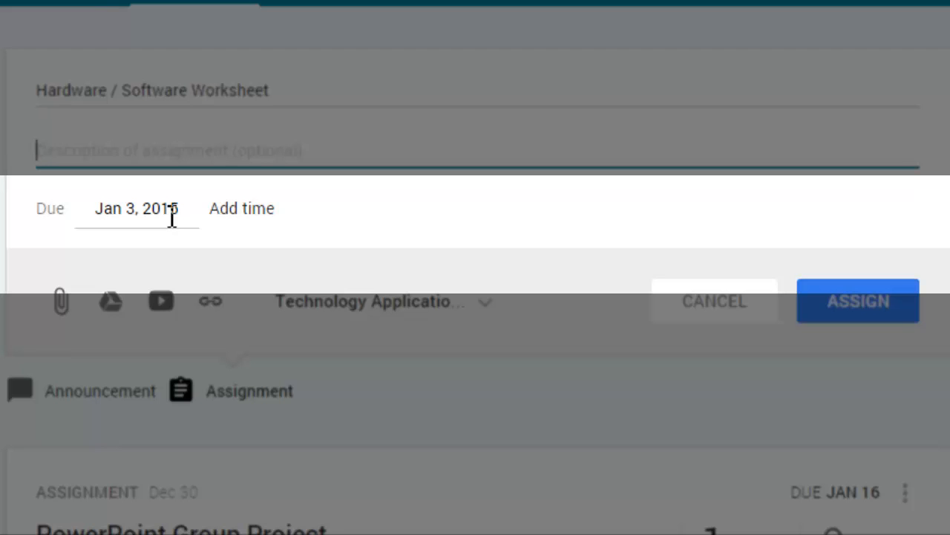
Set the assignment's due date to Jan 9, 2015 with a due time of 11:59 PM.
left_click(177, 213)
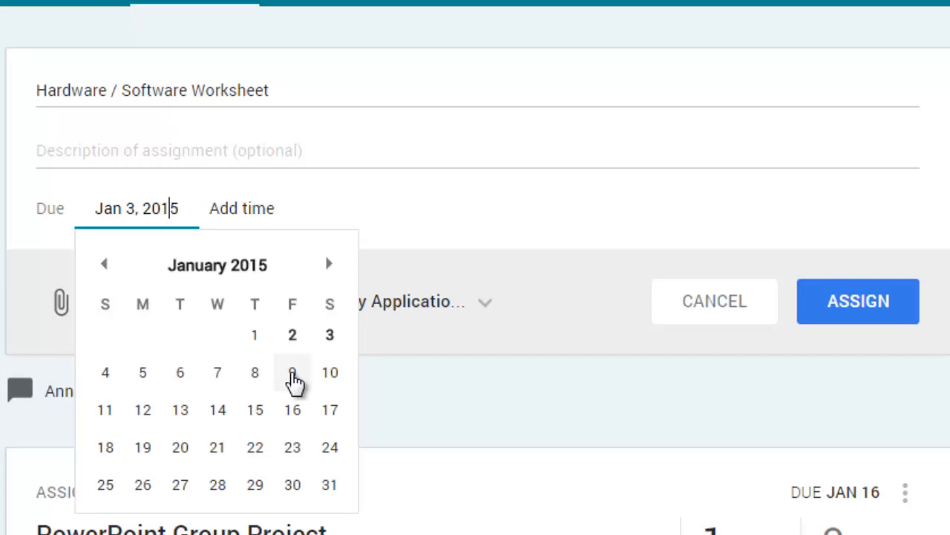
left_click(292, 373)
left_click(242, 211)
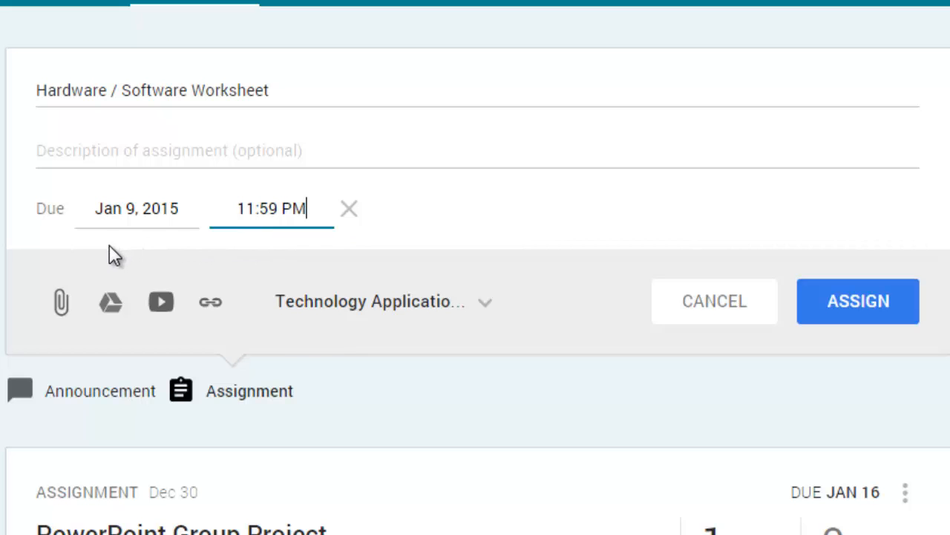
Attach the Hardware & Software Worksheet from Drive folder Tech Apps 2014-15 > 7th Grade > Week 1: Computer Basics, with a copy made for each student.
left_click(111, 316)
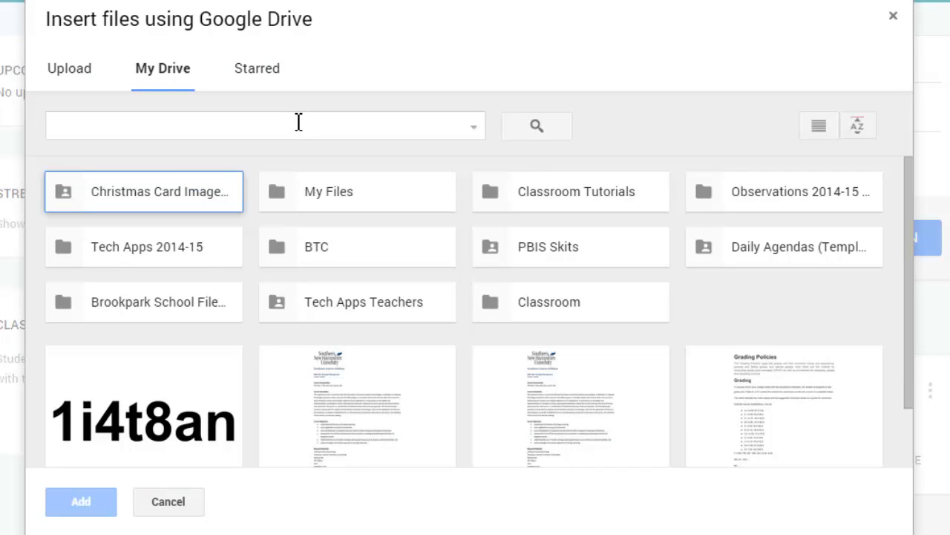
left_click(189, 264)
double_click(187, 265)
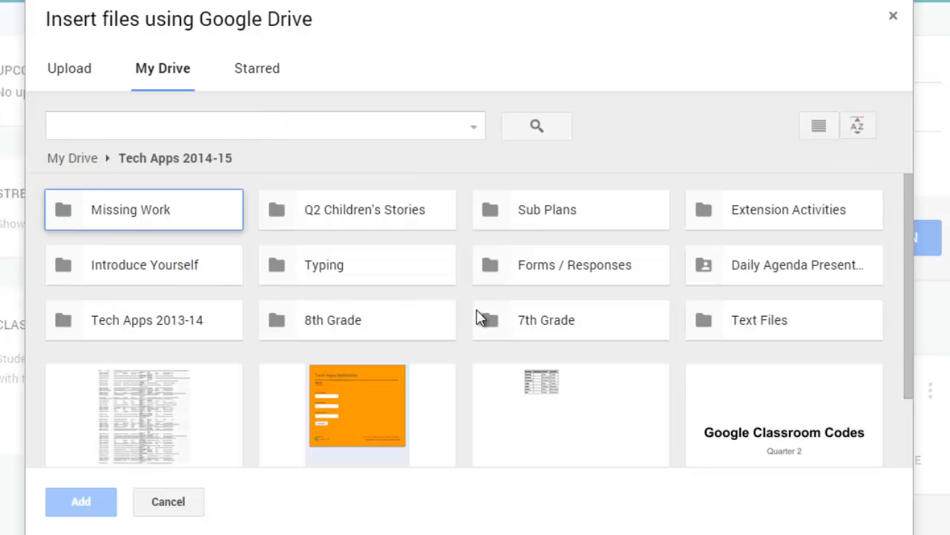
double_click(572, 327)
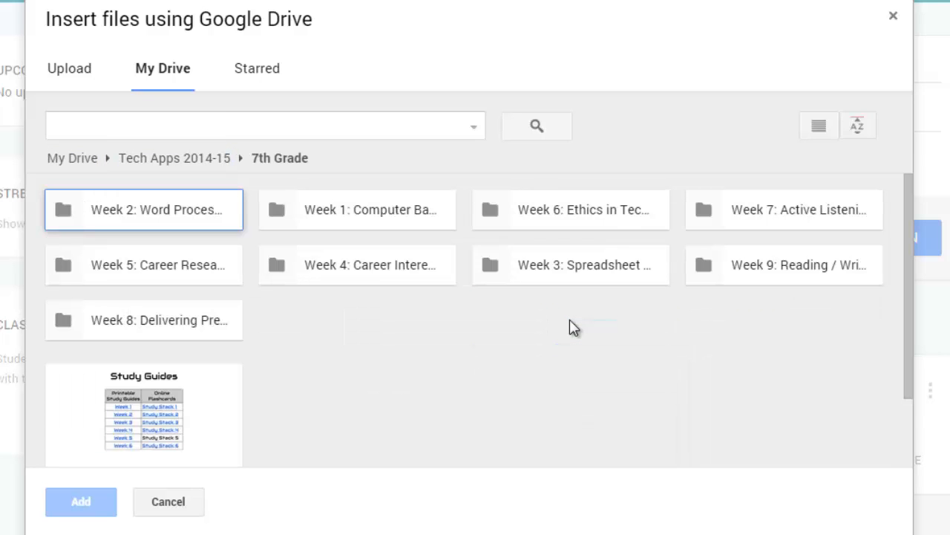
double_click(422, 216)
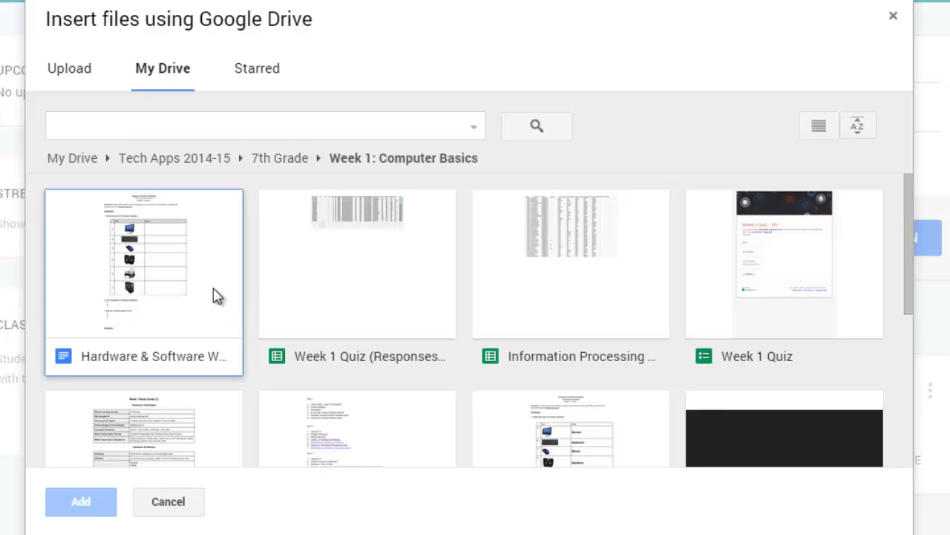
left_click(184, 275)
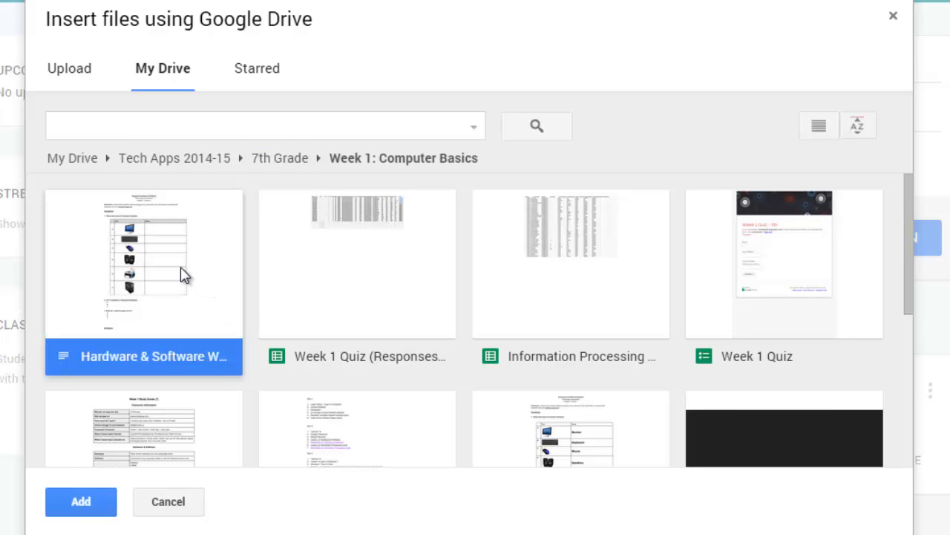
left_click(82, 502)
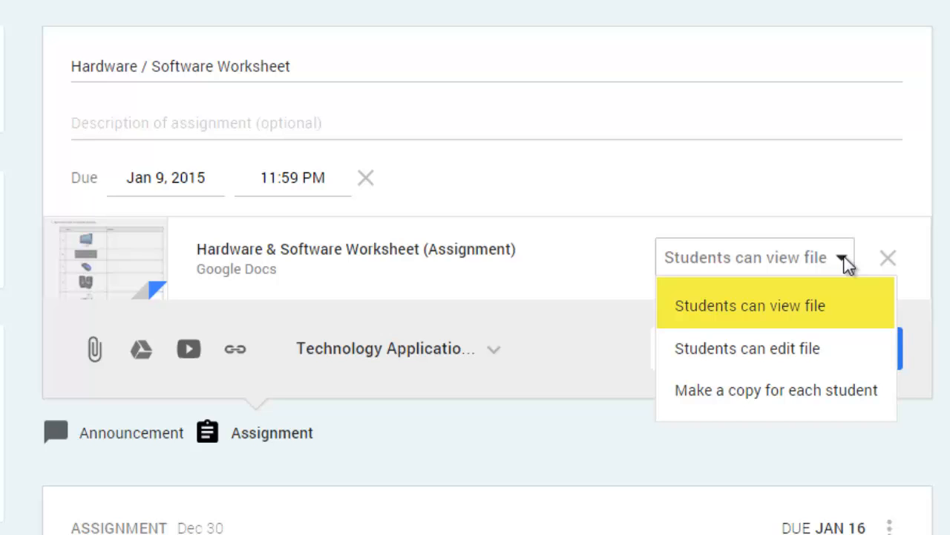
key("Down")
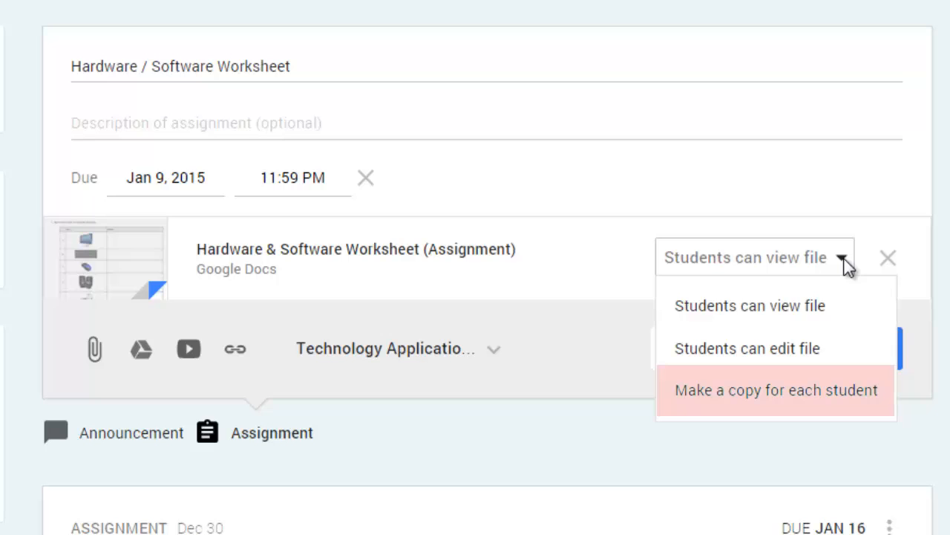
left_click(839, 405)
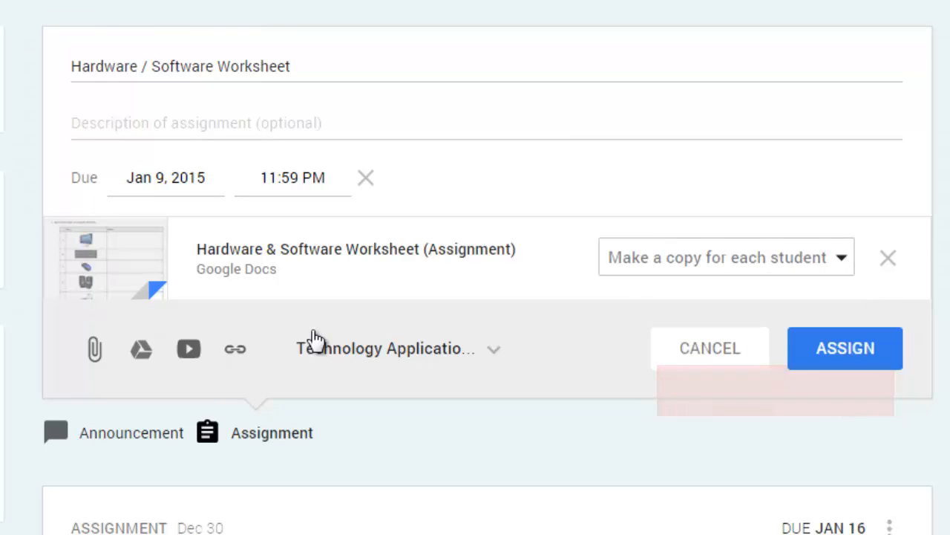
Attach the copied cengagebrain.com link to the assignment.
left_click(237, 350)
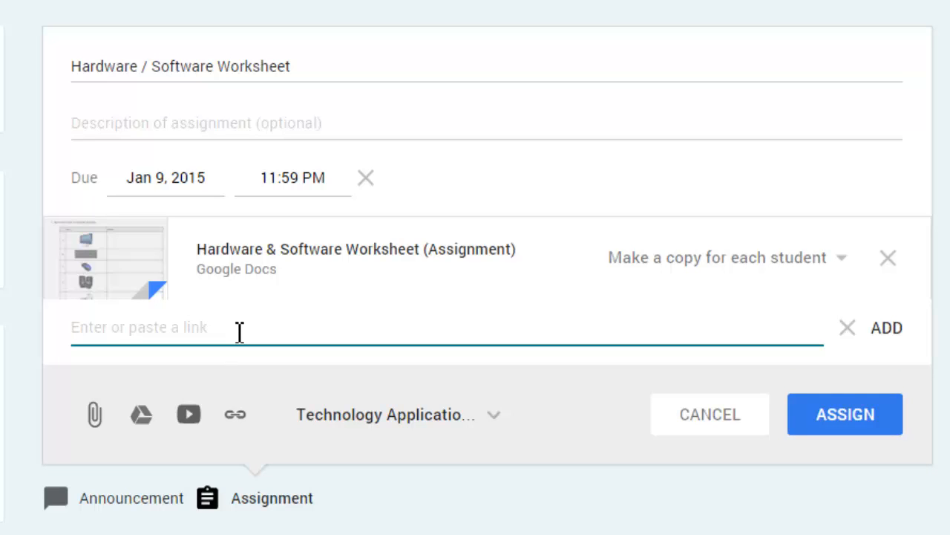
key("ctrl+v")
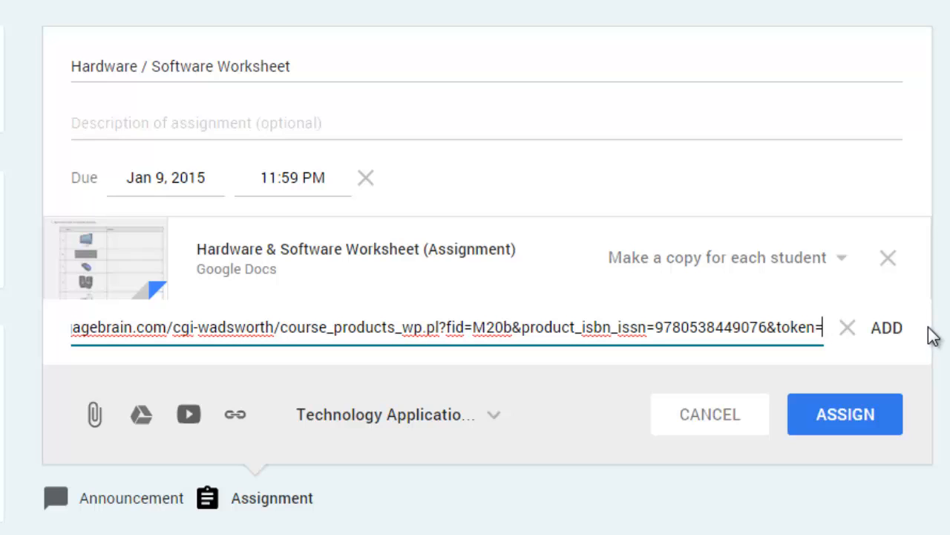
left_click(887, 327)
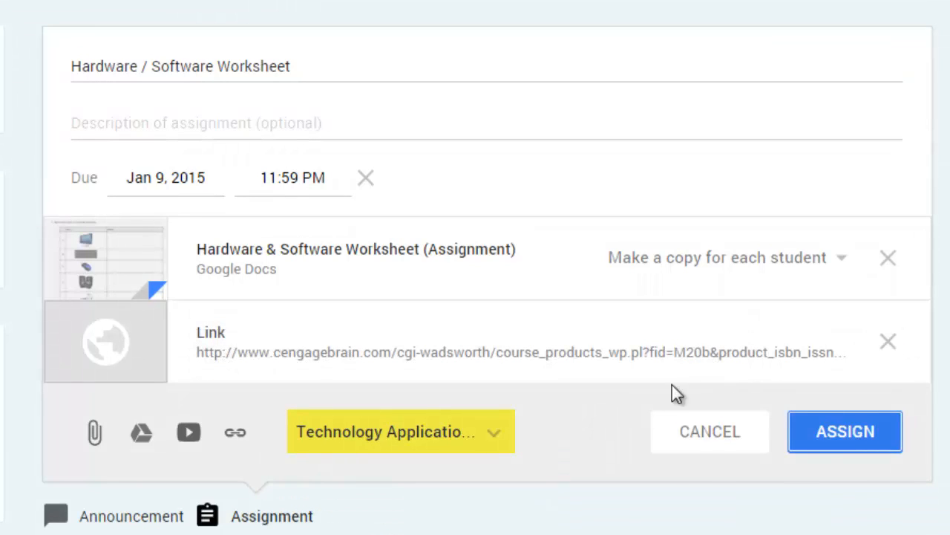
Review the list of classes that can receive the assignment, keep the current one, and assign the worksheet.
left_click(496, 439)
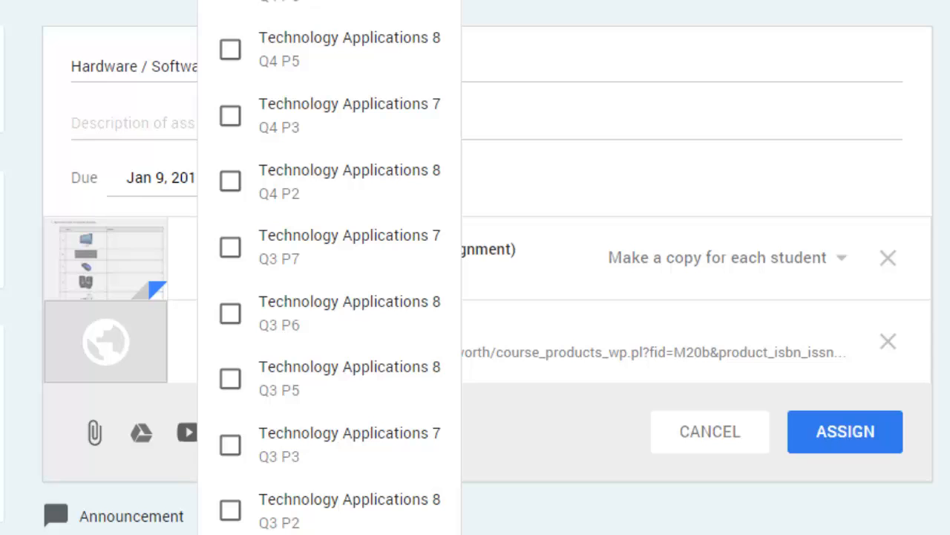
left_click(559, 450)
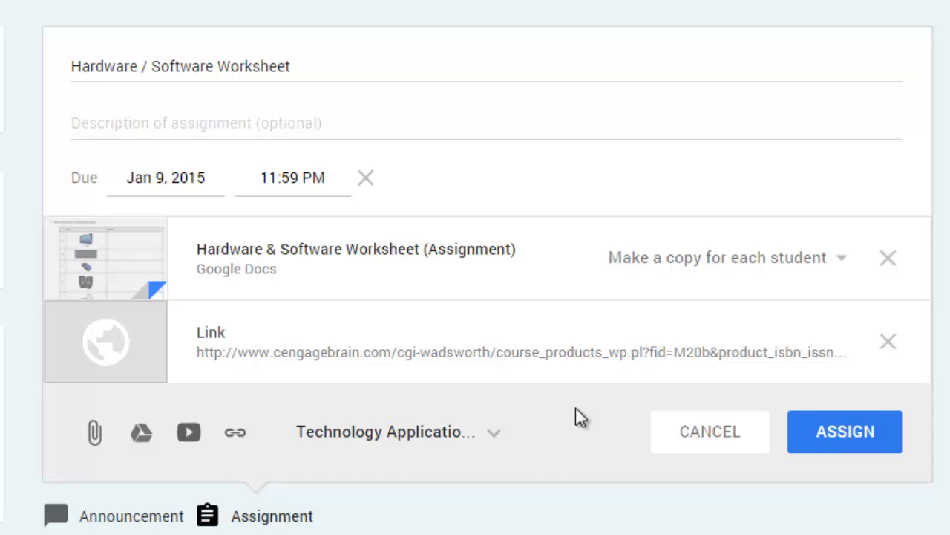
left_click(841, 437)
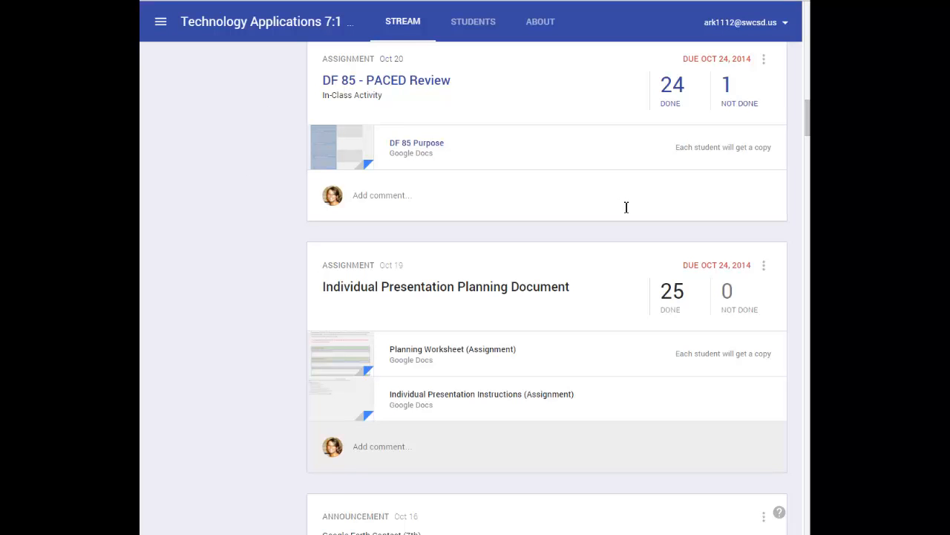
View the students not done with the DF 85 - PACED Review assignment in the Technology Applications 7 stream.
left_click(620, 271)
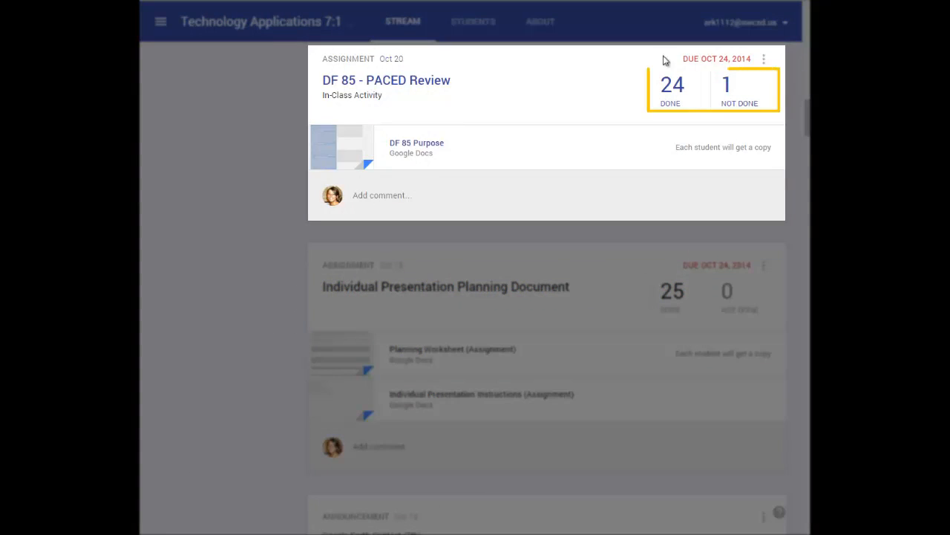
left_click(740, 110)
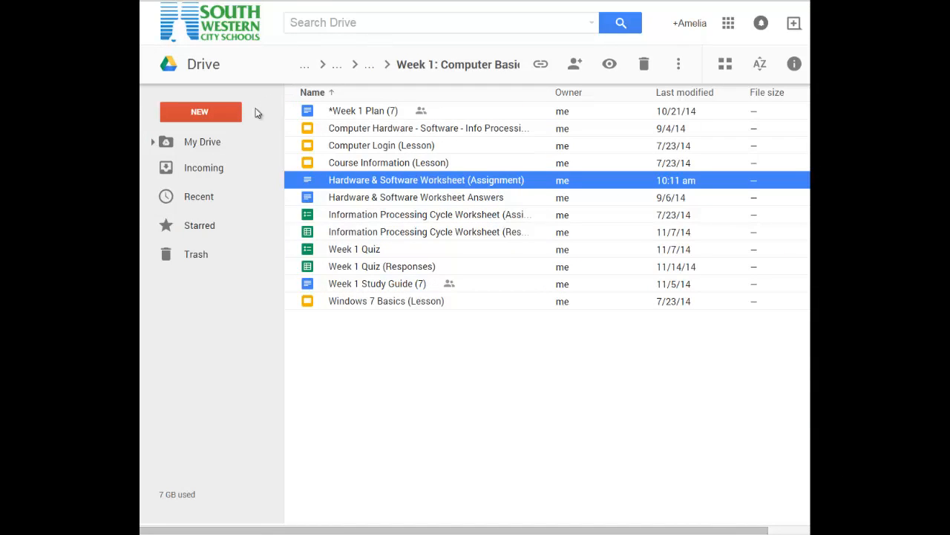
In Google Drive, create a new Google Docs document from the Week 1: Computer Basics folder.
left_click(233, 112)
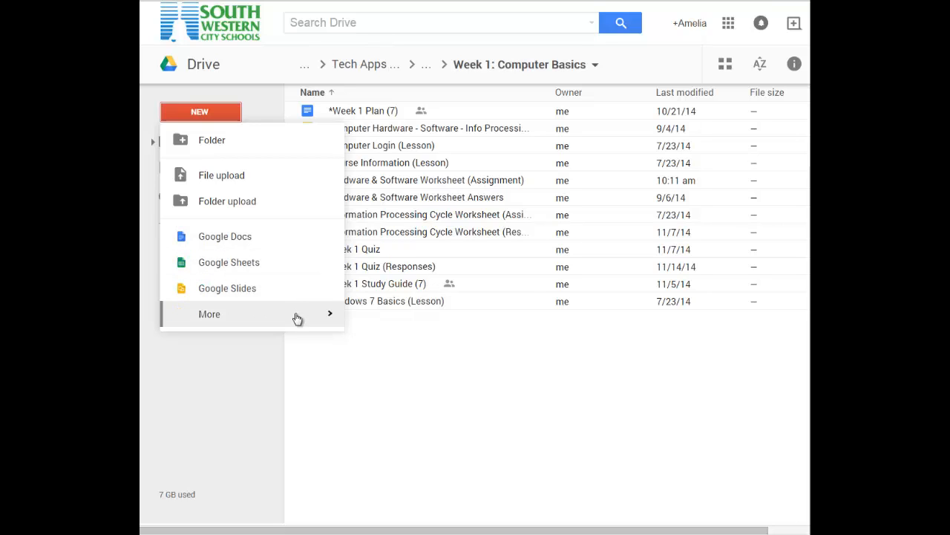
mouse_move(297, 319)
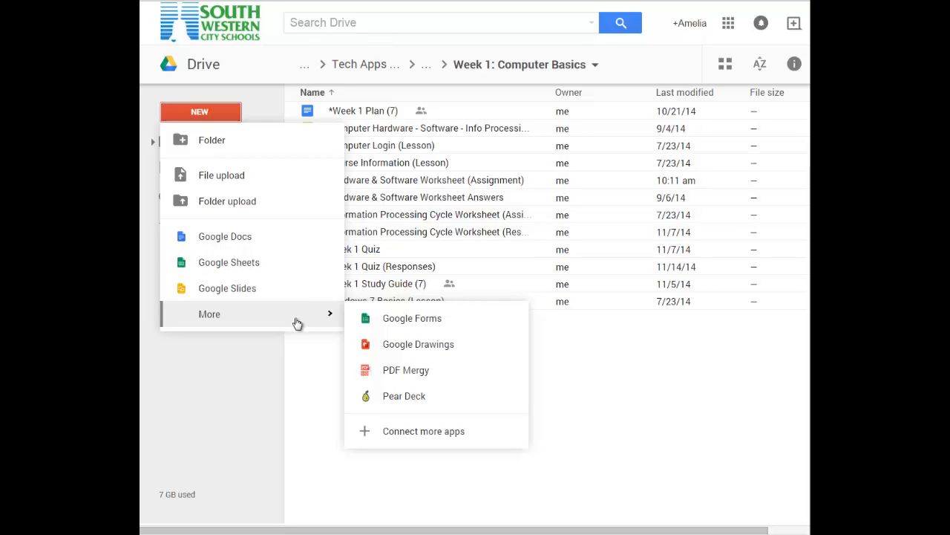
left_click(293, 238)
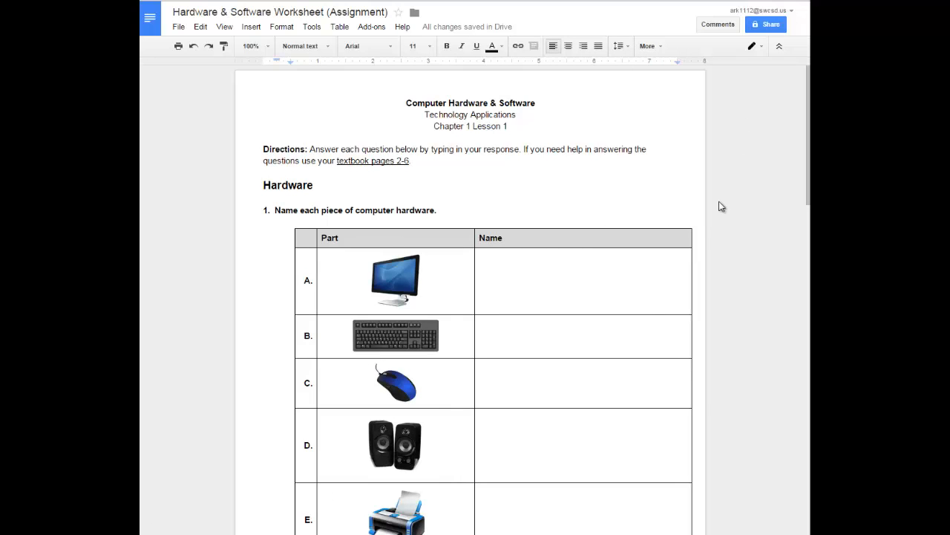
Examine the worksheet's hardware table and the options for inserting a table, without inserting one.
scroll(720, 207, "down", 3)
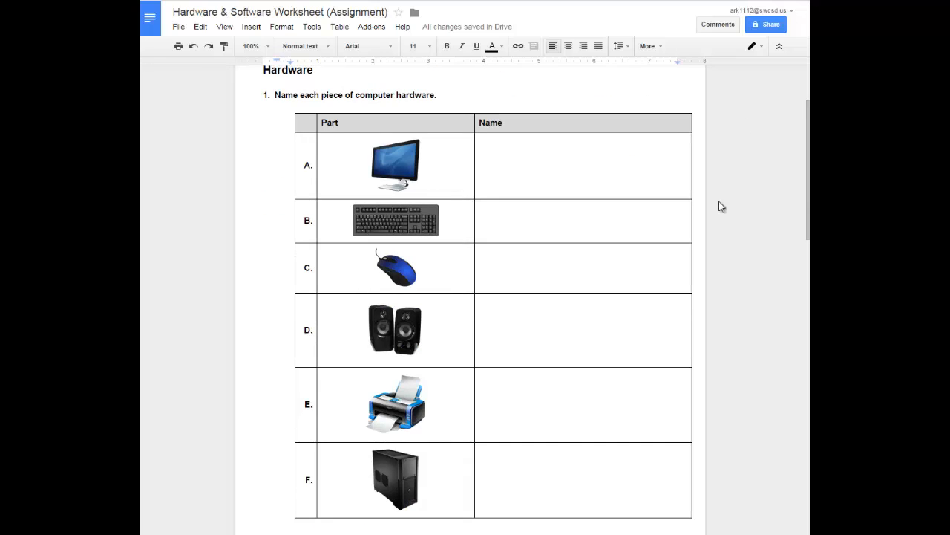
left_click(339, 28)
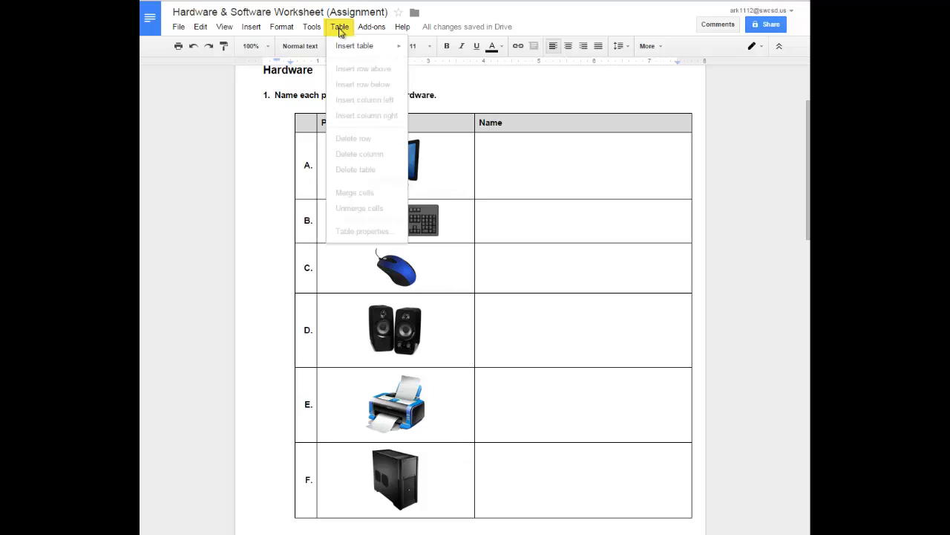
mouse_move(349, 52)
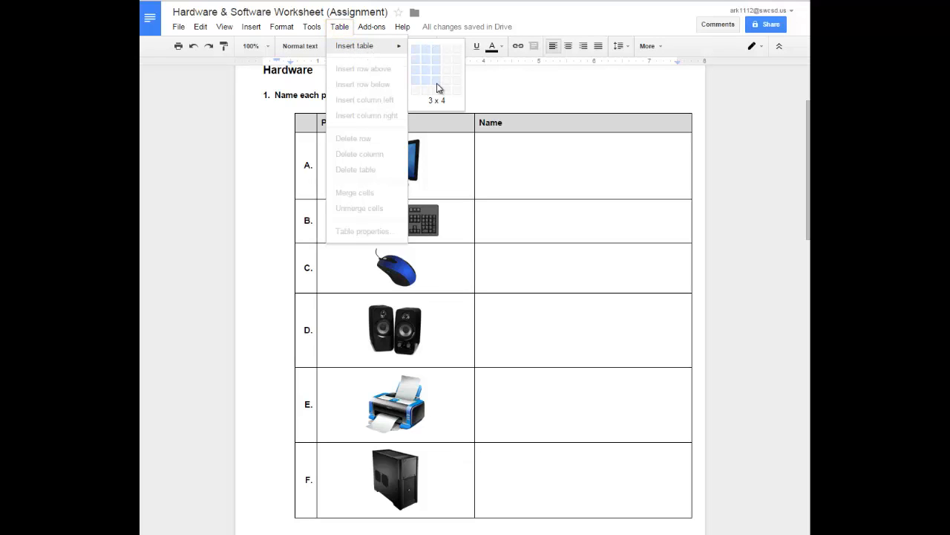
left_click(693, 88)
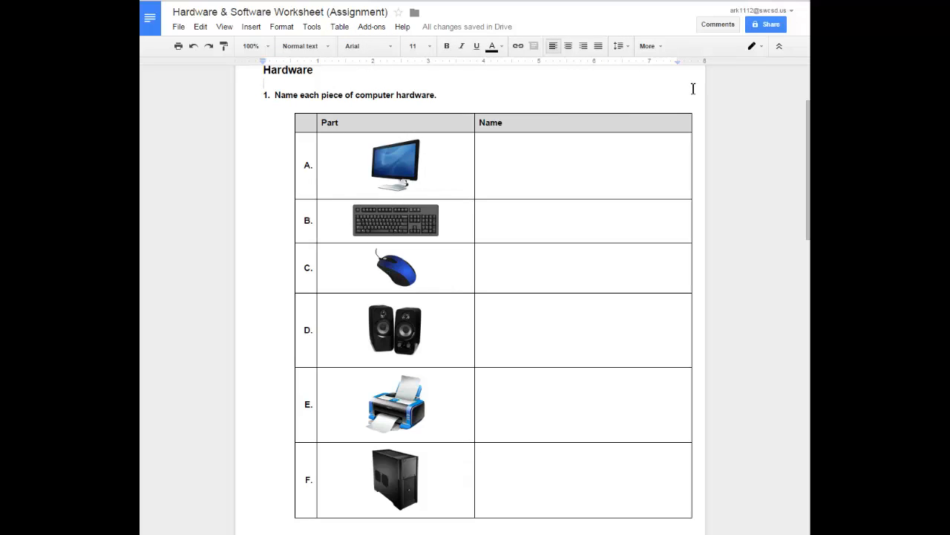
Check the blank Name cells for hardware parts A to F where students enter their answers.
left_click(544, 150)
left_click(535, 221)
left_click(530, 256)
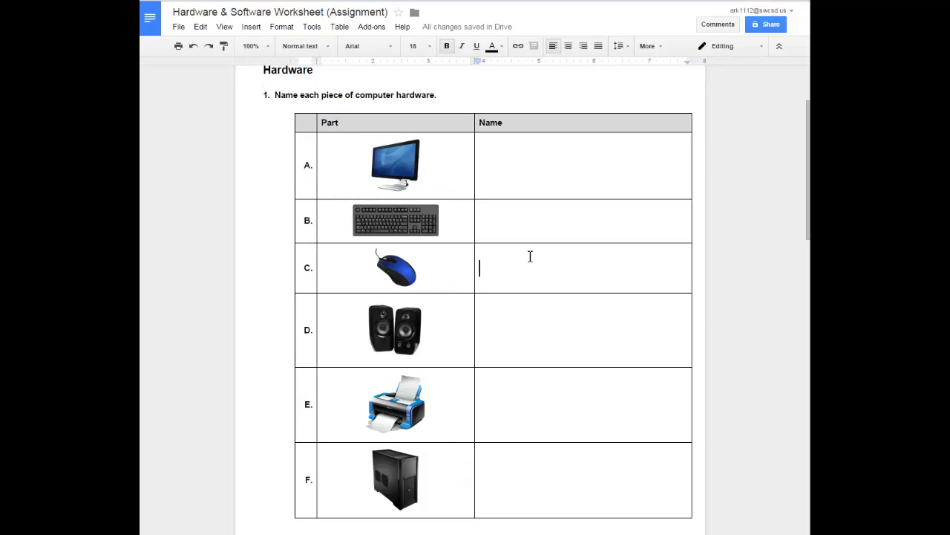
left_click(525, 327)
left_click(519, 394)
left_click(512, 460)
Check the blank answer lines A to C under the computer peripherals and types of PCs questions.
scroll(512, 464, "down", 3)
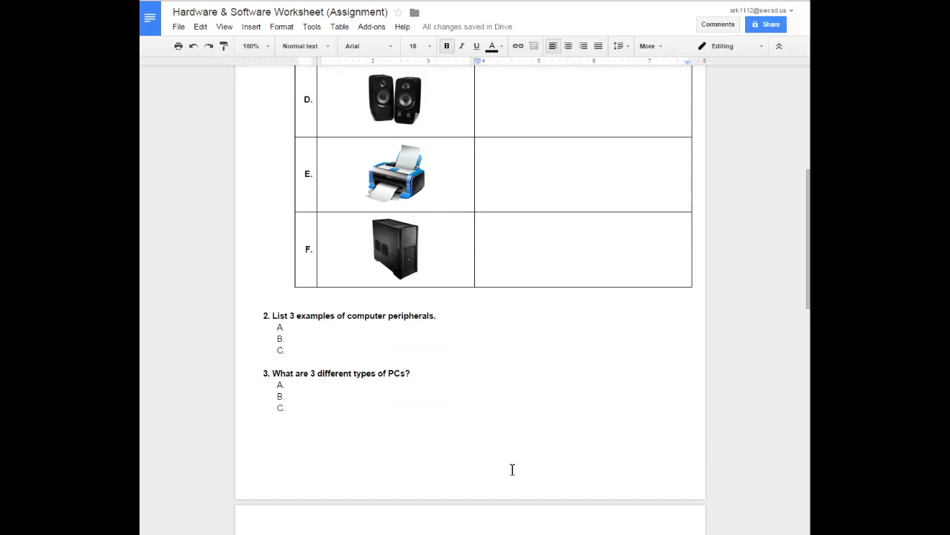
scroll(512, 469, "down", 1)
left_click(305, 270)
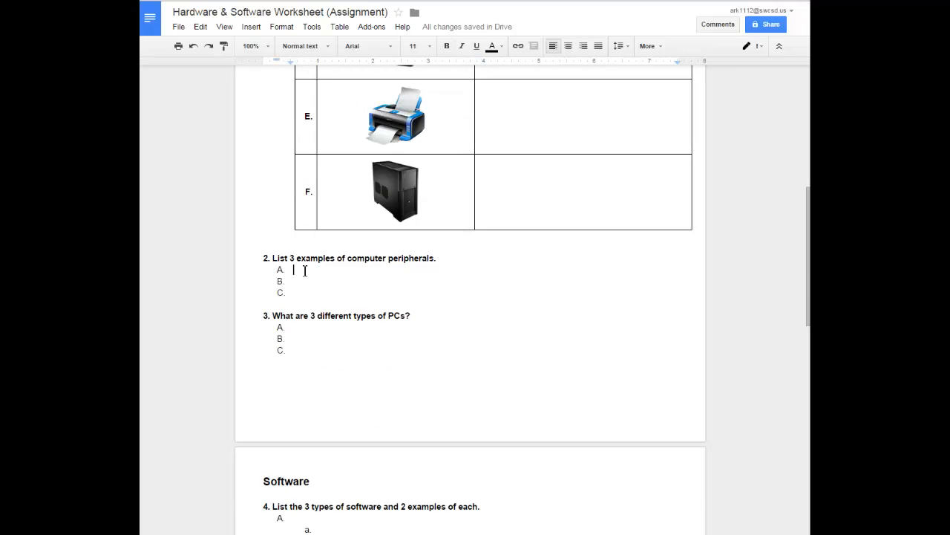
left_click(303, 281)
double_click(303, 293)
left_click(298, 328)
left_click(297, 339)
left_click(297, 350)
Look through the worksheet's Software section, including questions 4 and 5 and the Software Suggestions matching exercise.
scroll(322, 350, "down", 3)
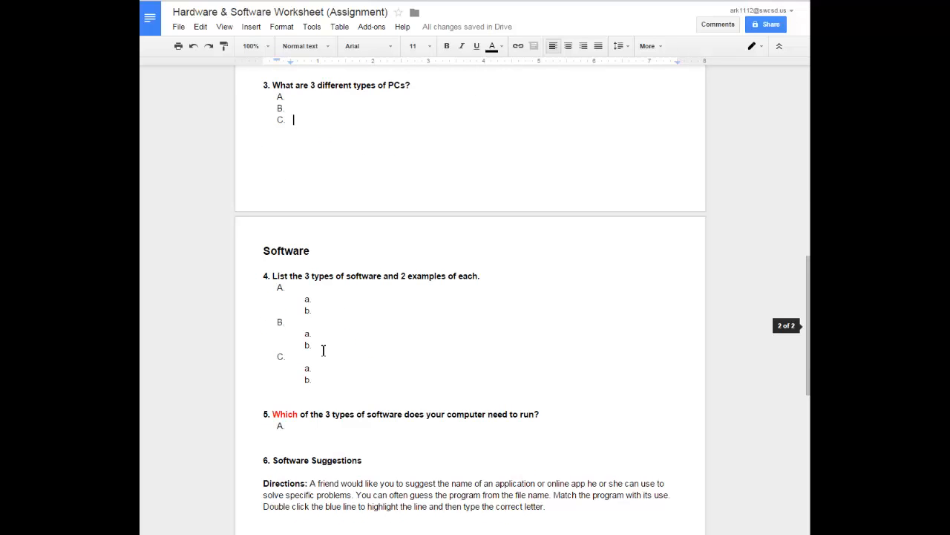
scroll(323, 349, "down", 5)
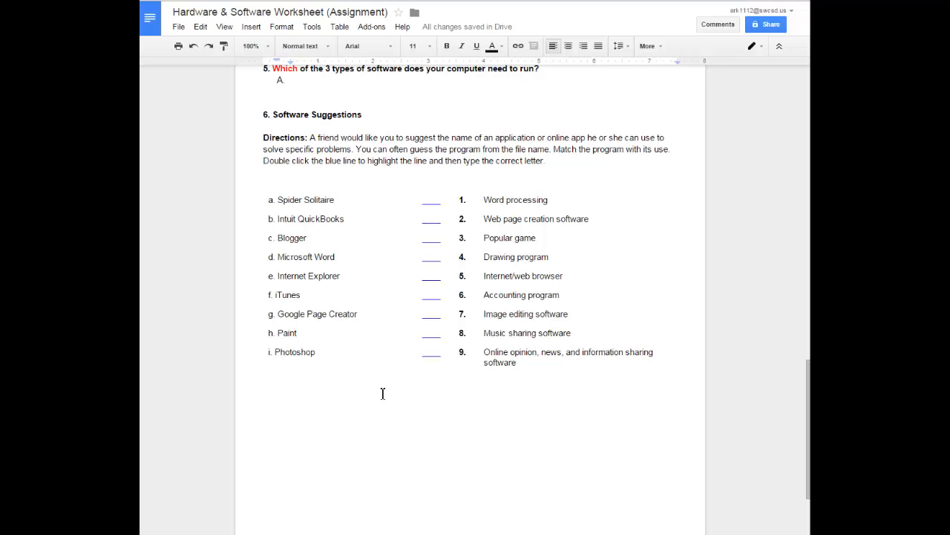
scroll(382, 390, "up", 15)
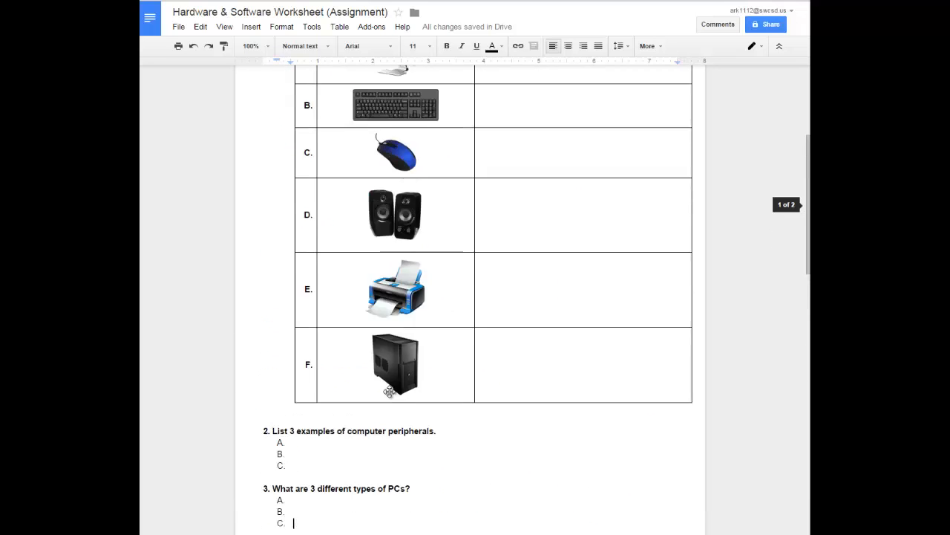